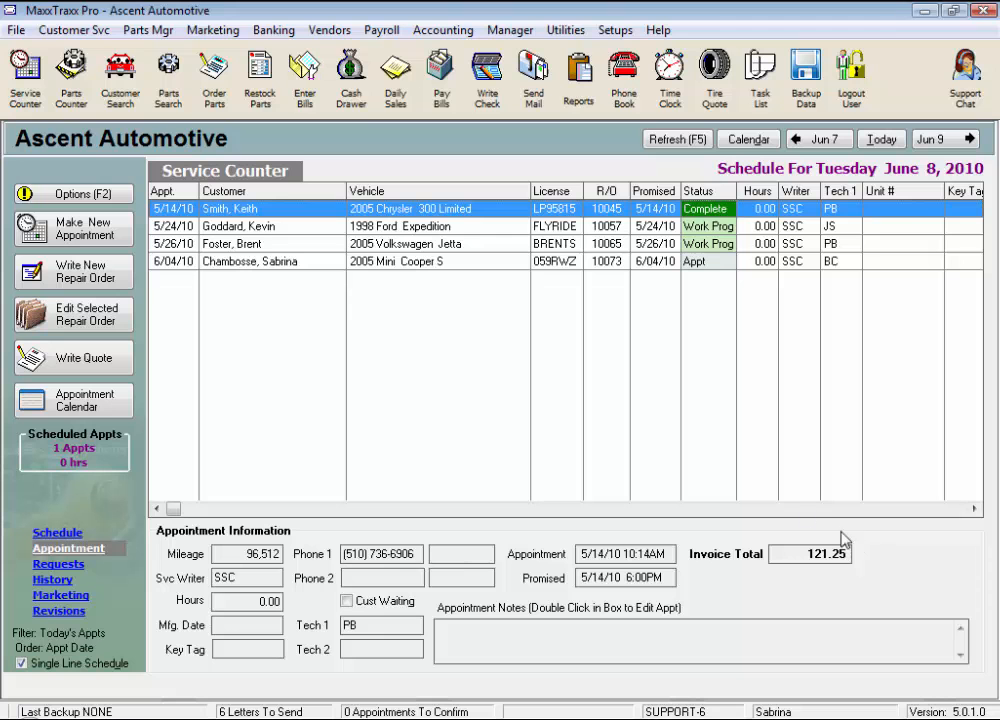
# Add a new sublet with code RADIO INSTALL and description "Install customer supplied radio and connect speakers"
pyautogui.click(510, 31)
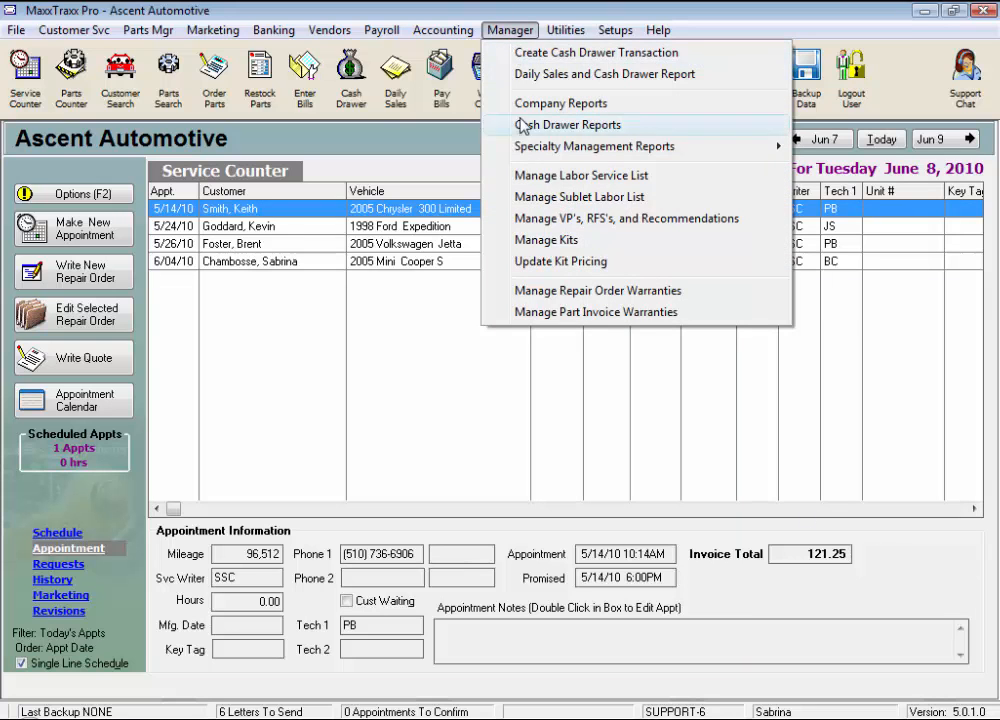
pyautogui.click(535, 208)
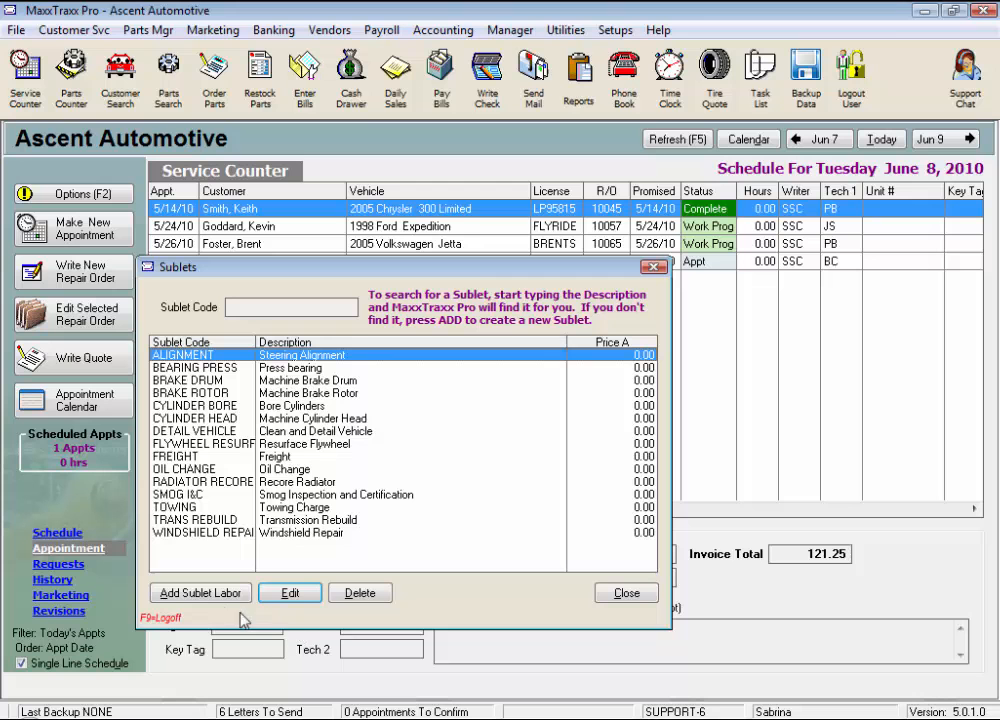
pyautogui.click(200, 594)
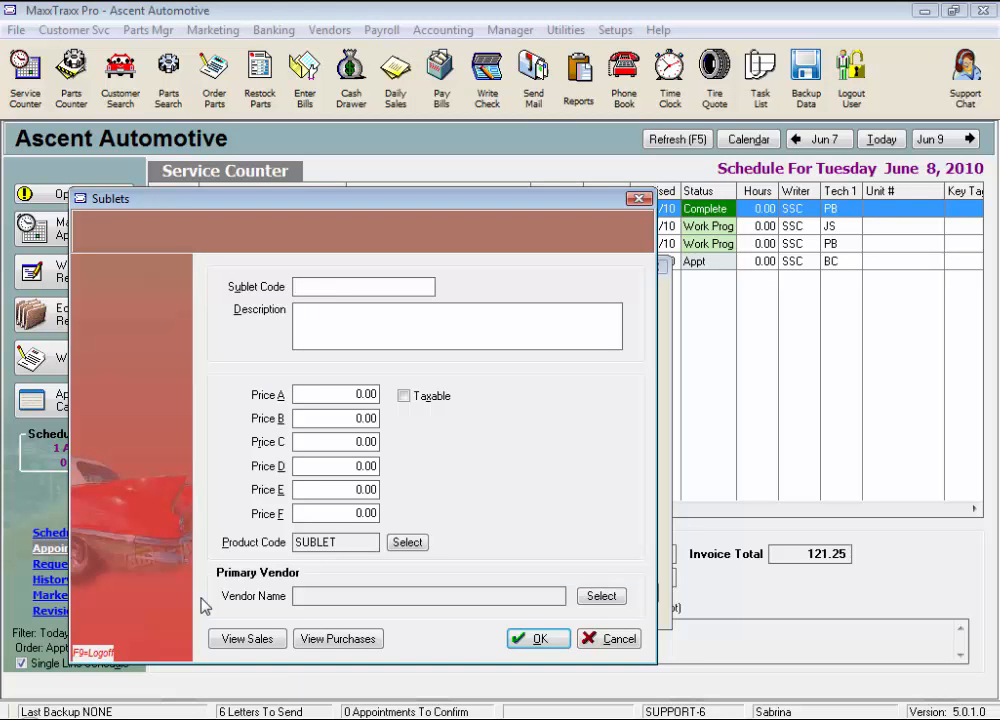
pyautogui.write('RADIO INSTALL')
pyautogui.press('Tab')
pyautogui.write('In')
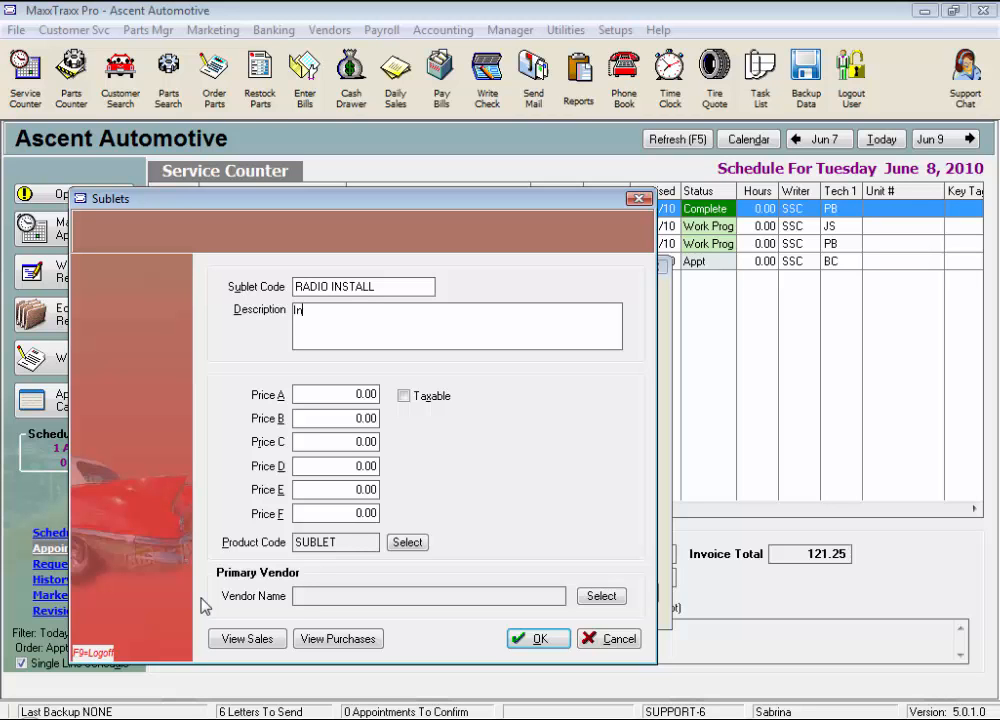
pyautogui.write('stall customer supplied ra')
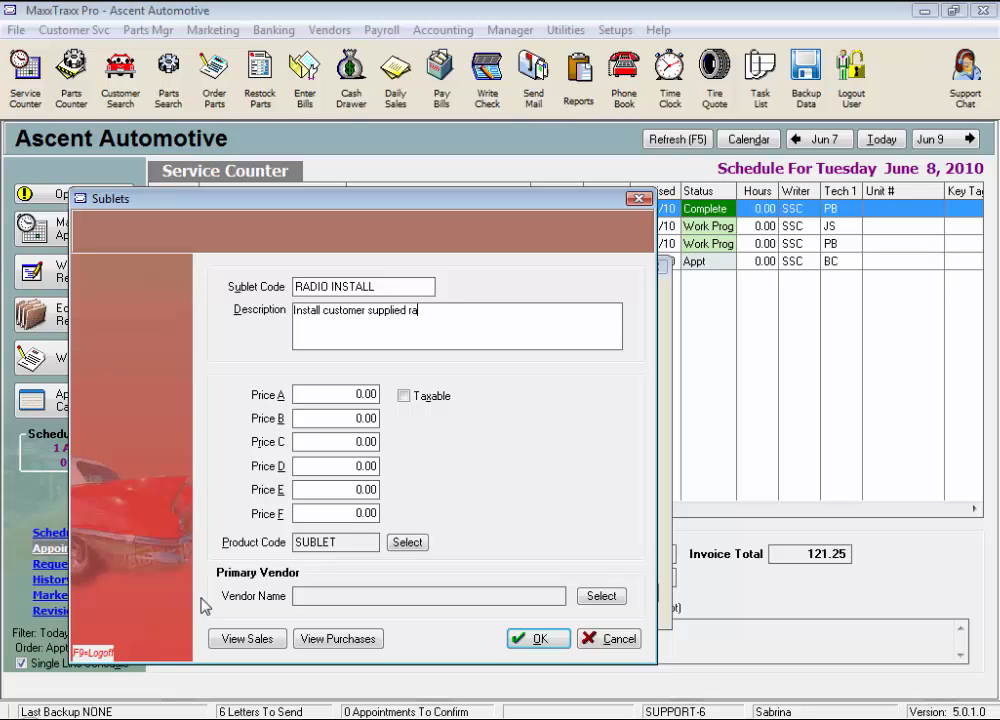
pyautogui.write('dio and connect speakers')
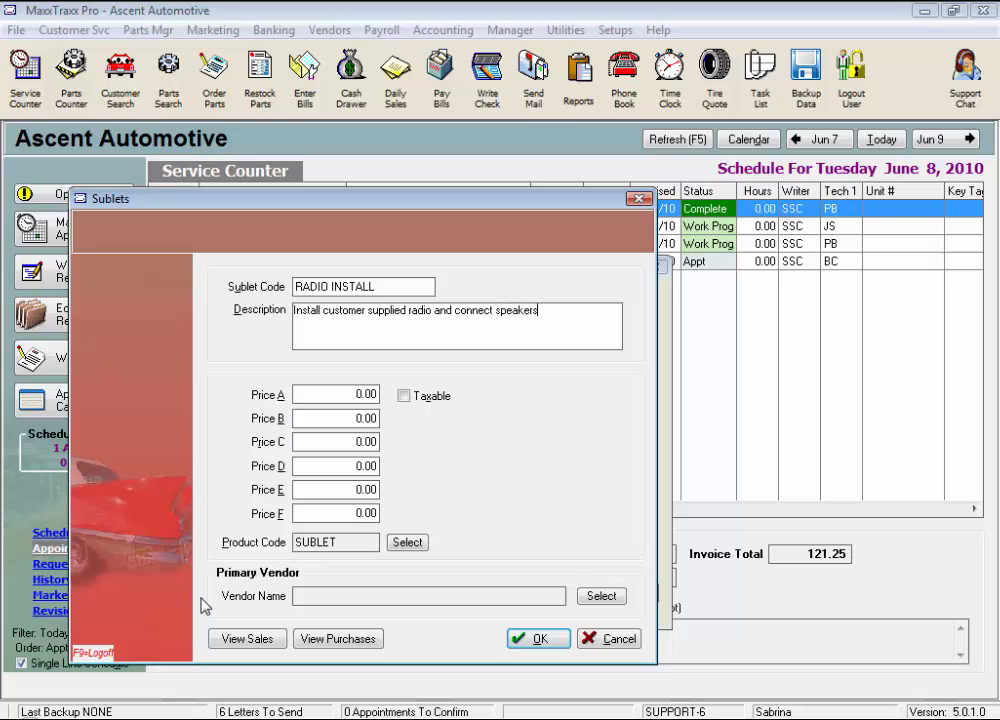
# Look over the new sublet's price and taxable options and the sublet product codes, including the blank form for a new code
pyautogui.click(355, 394)
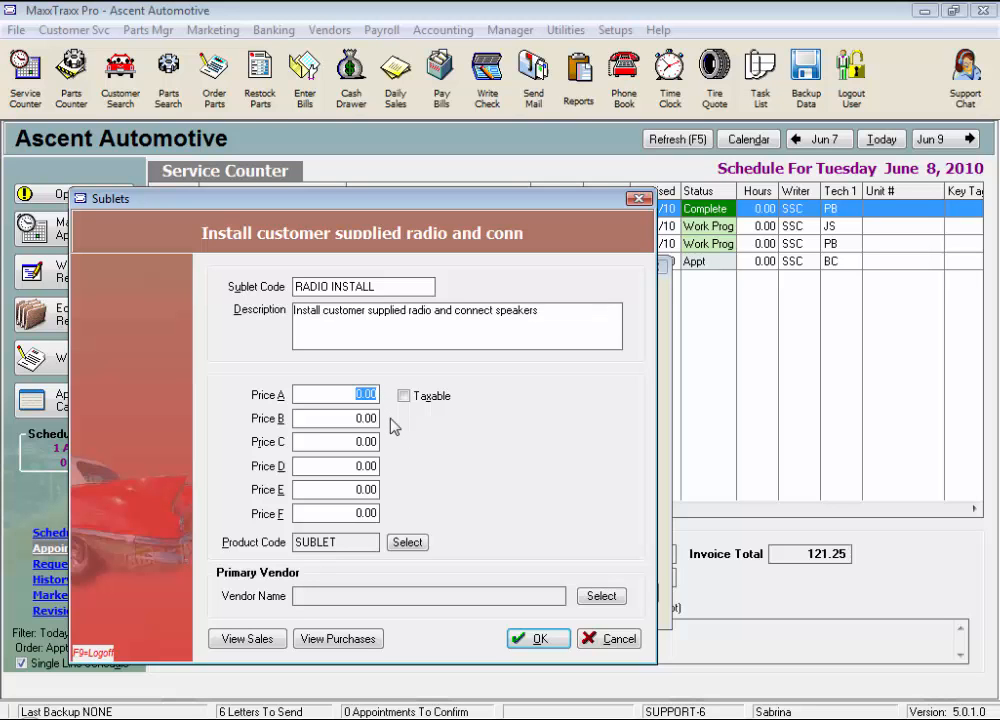
pyautogui.click(405, 398)
pyautogui.click(404, 397)
pyautogui.click(409, 545)
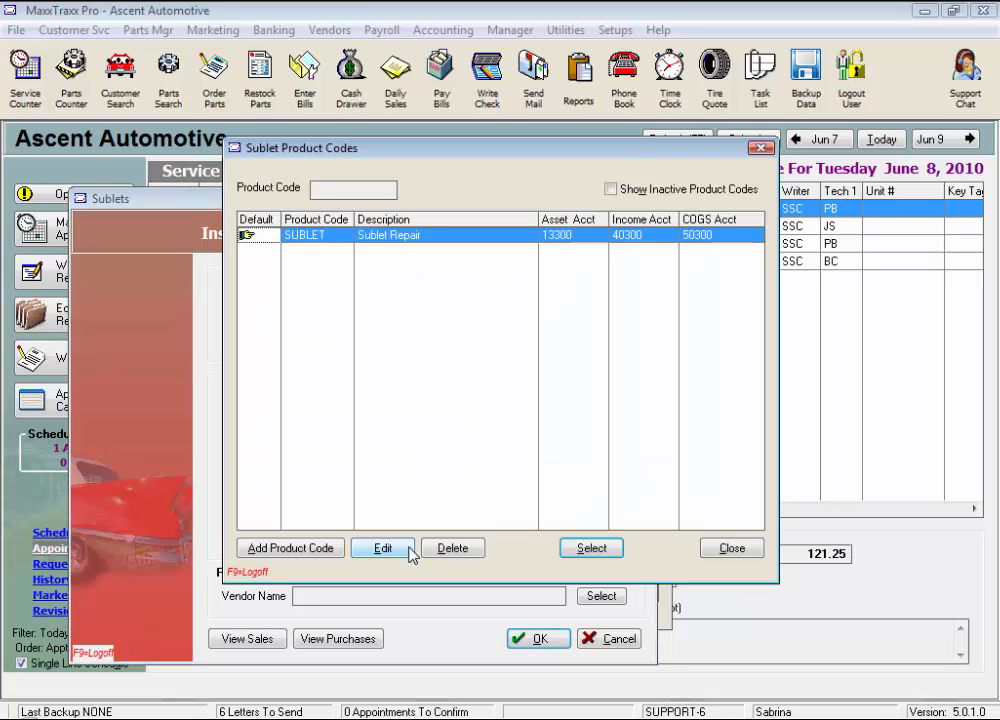
pyautogui.click(318, 550)
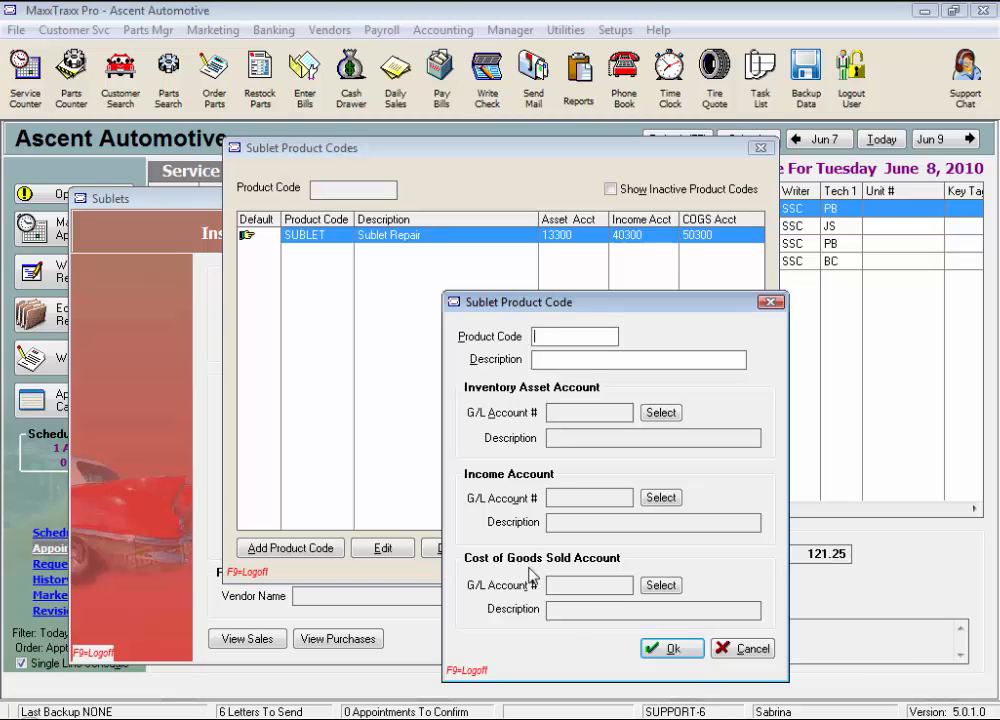
pyautogui.click(737, 654)
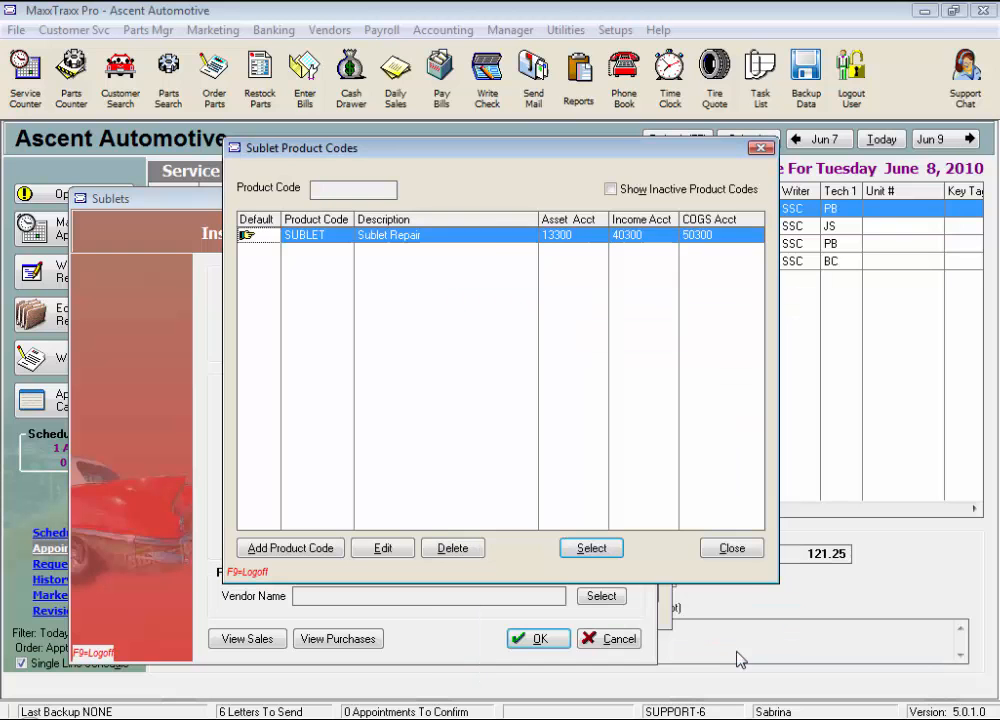
pyautogui.click(745, 554)
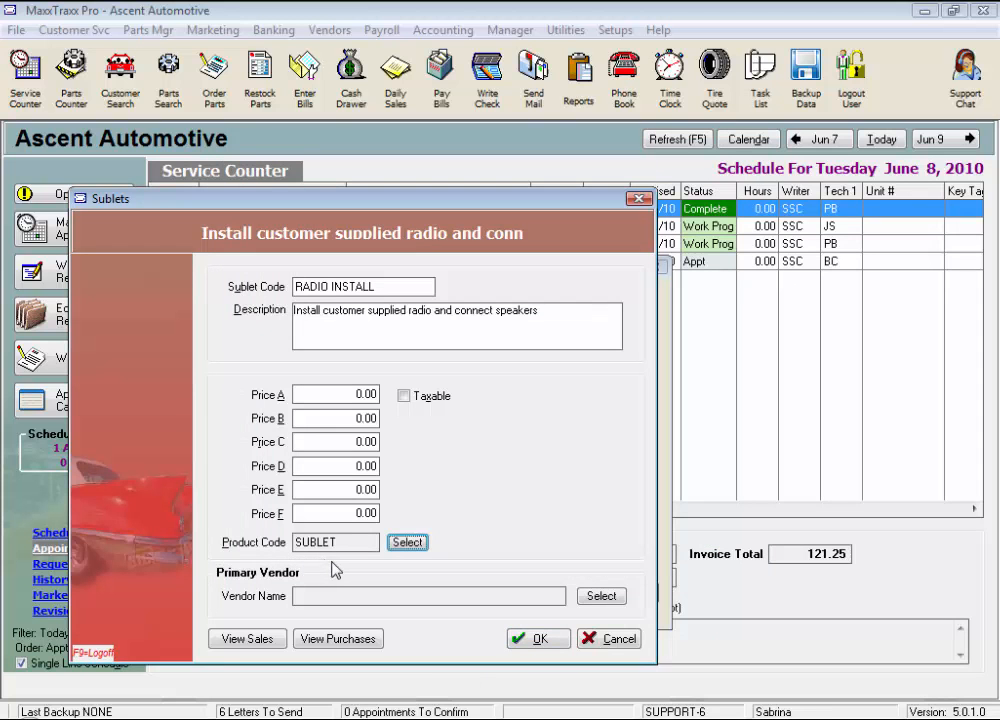
# Assign Car Toys as the primary vendor of the RADIO INSTALL sublet
pyautogui.click(602, 596)
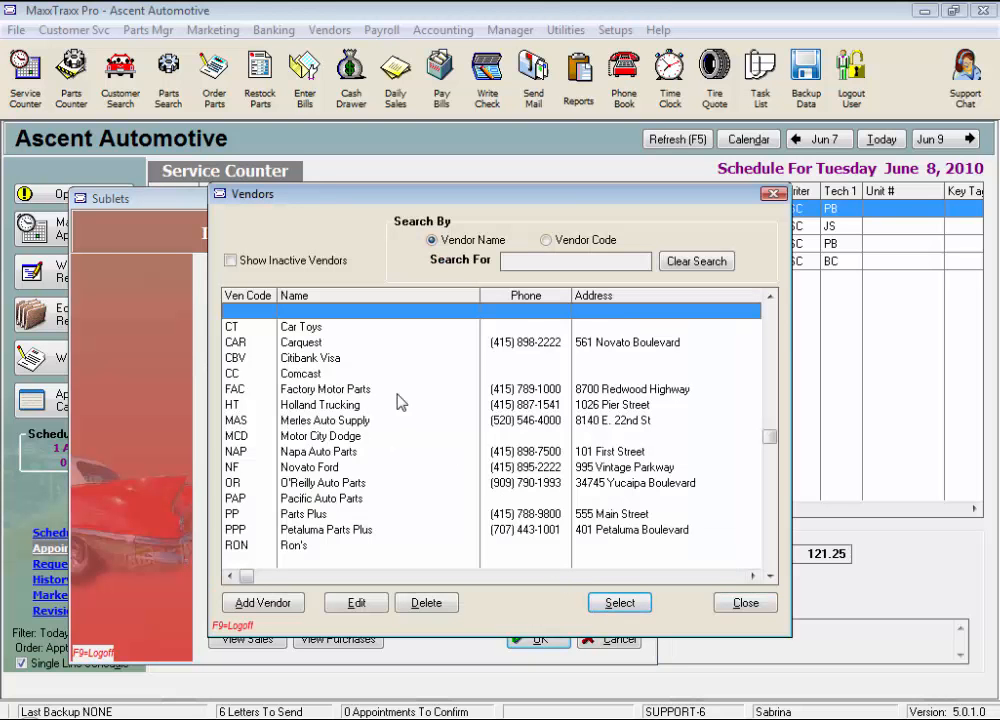
pyautogui.click(329, 330)
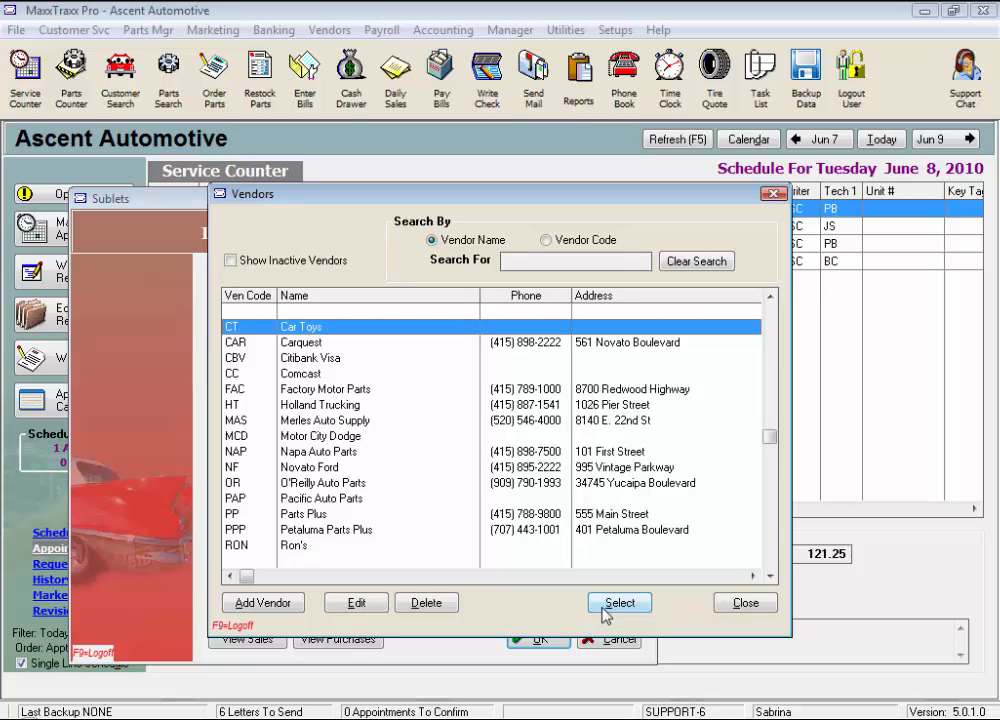
pyautogui.doubleClick(391, 326)
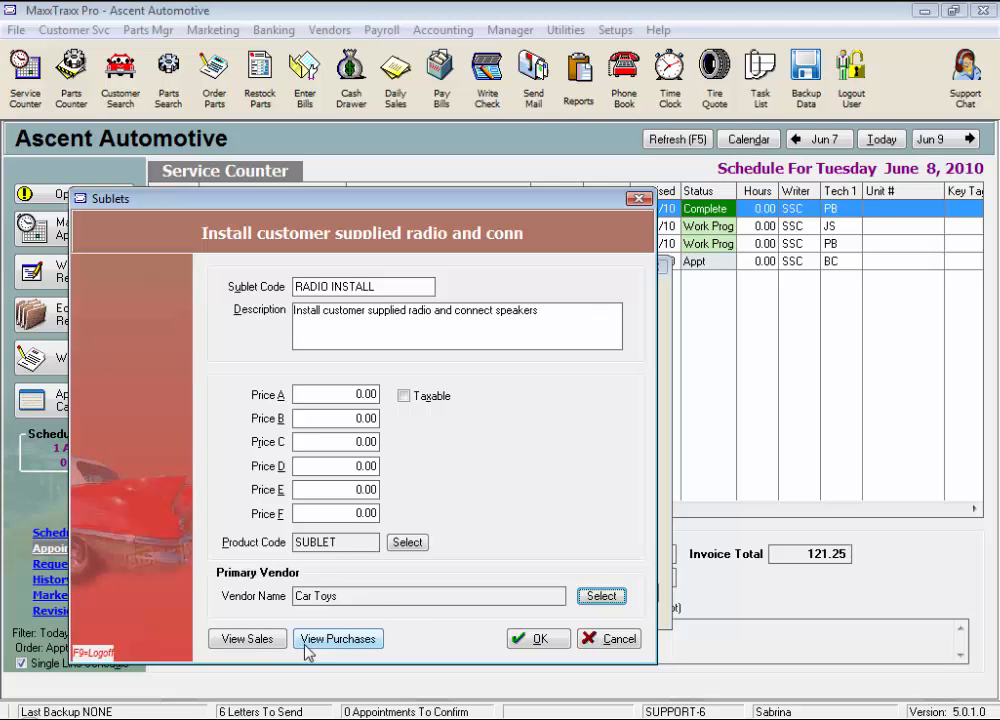
# Check the RADIO INSTALL sublet's sales and purchase histories and save the new sublet
pyautogui.click(276, 641)
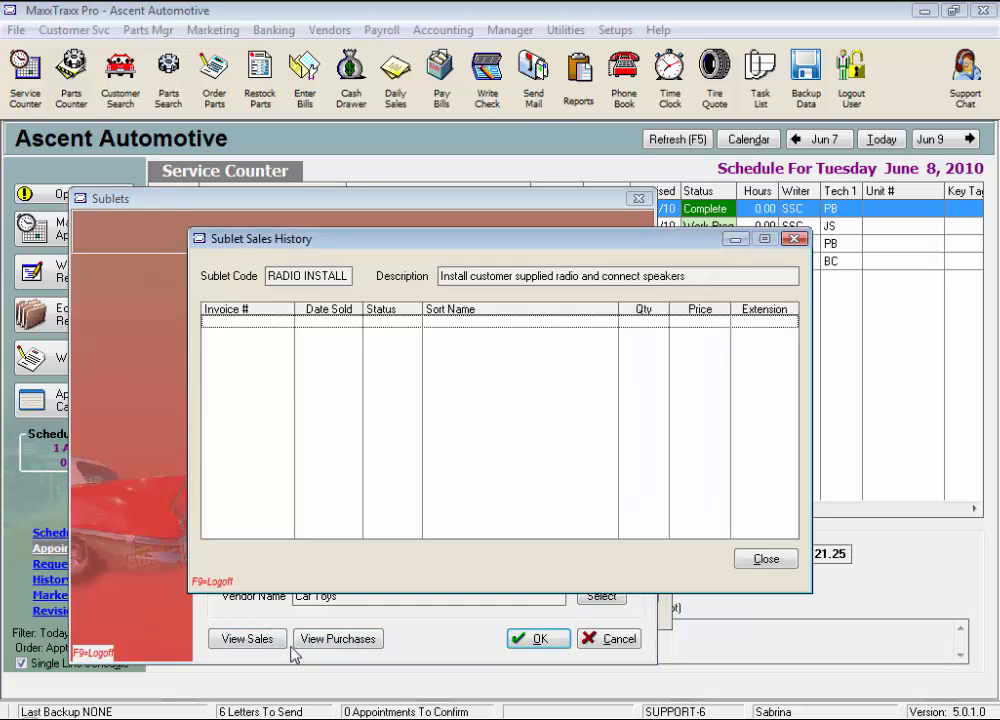
pyautogui.click(766, 559)
pyautogui.click(340, 639)
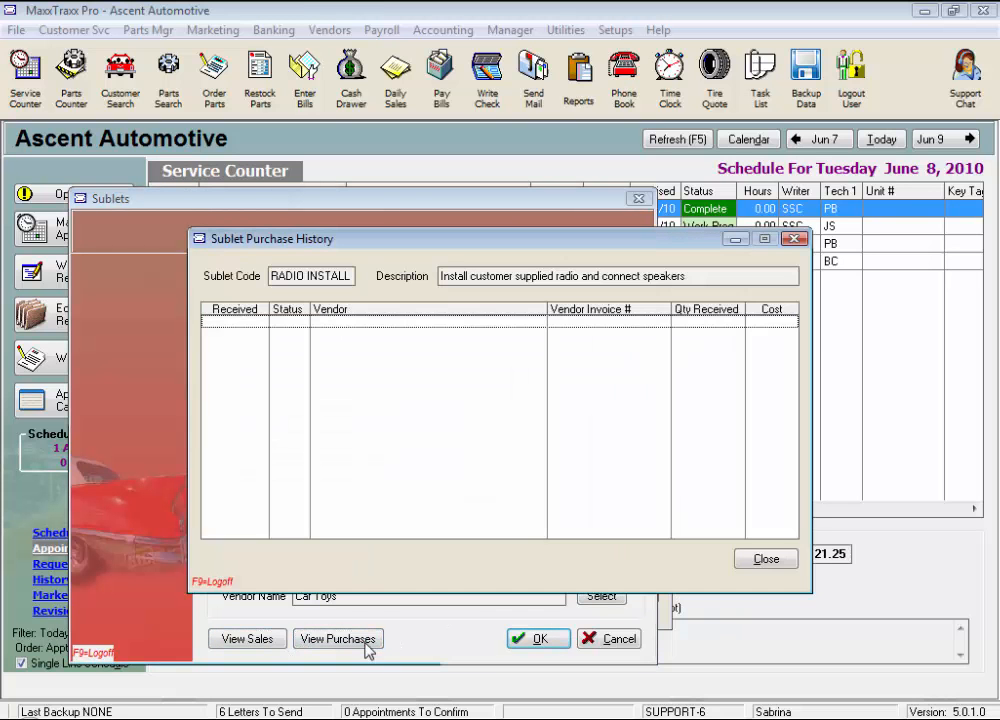
pyautogui.click(766, 560)
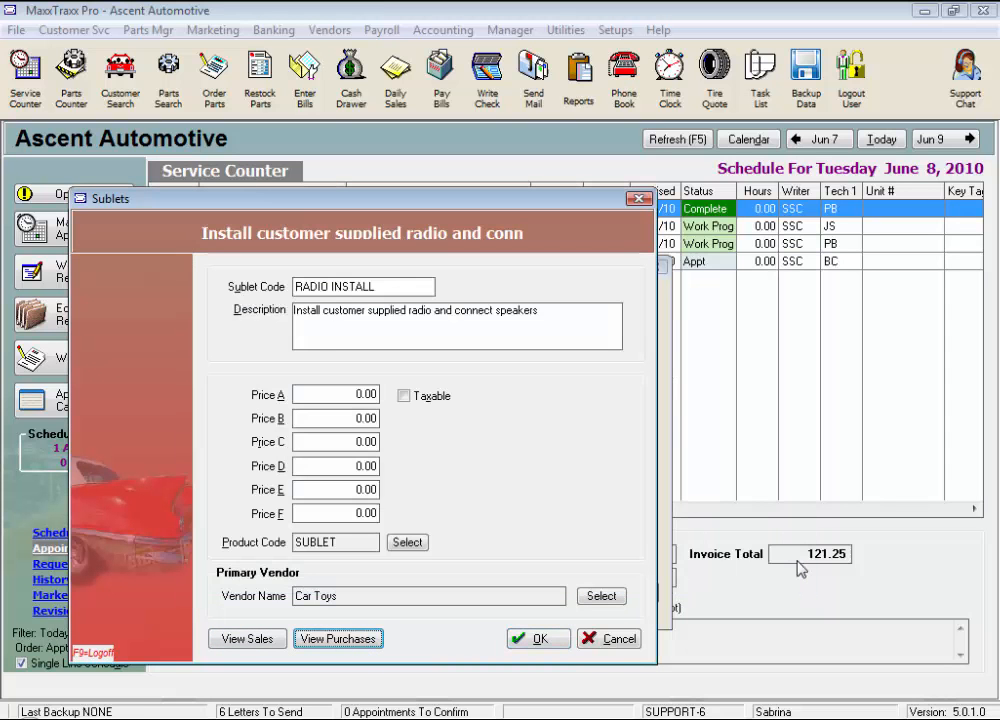
pyautogui.click(540, 639)
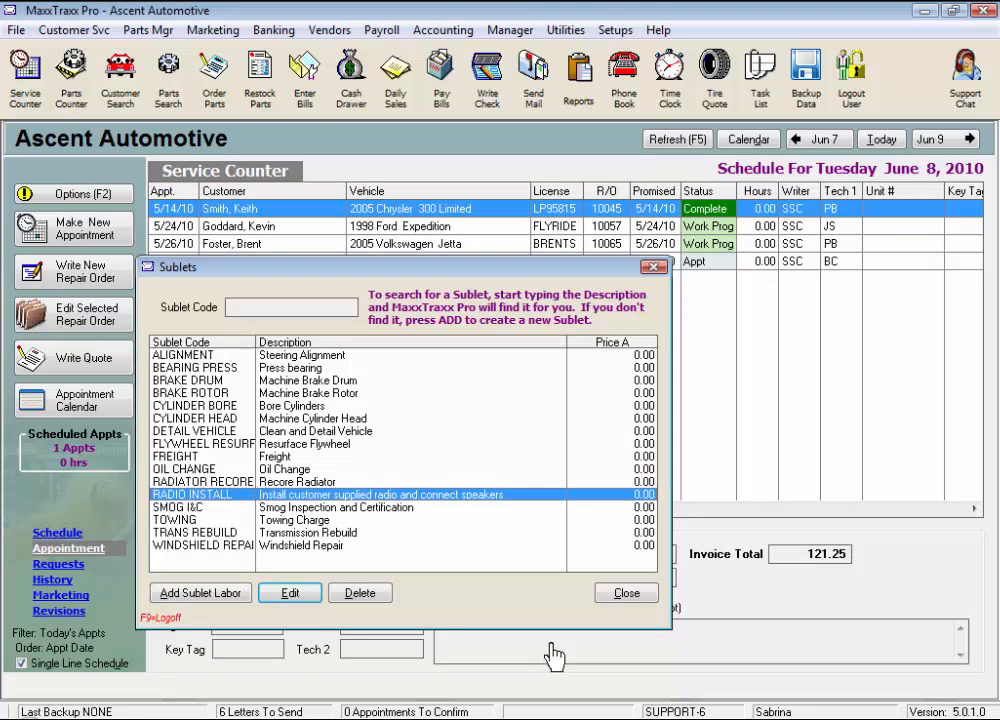
# Review the sales history and purchase history of the BRAKE DRUM sublet, and close the sublet list without changing anything
pyautogui.click(292, 386)
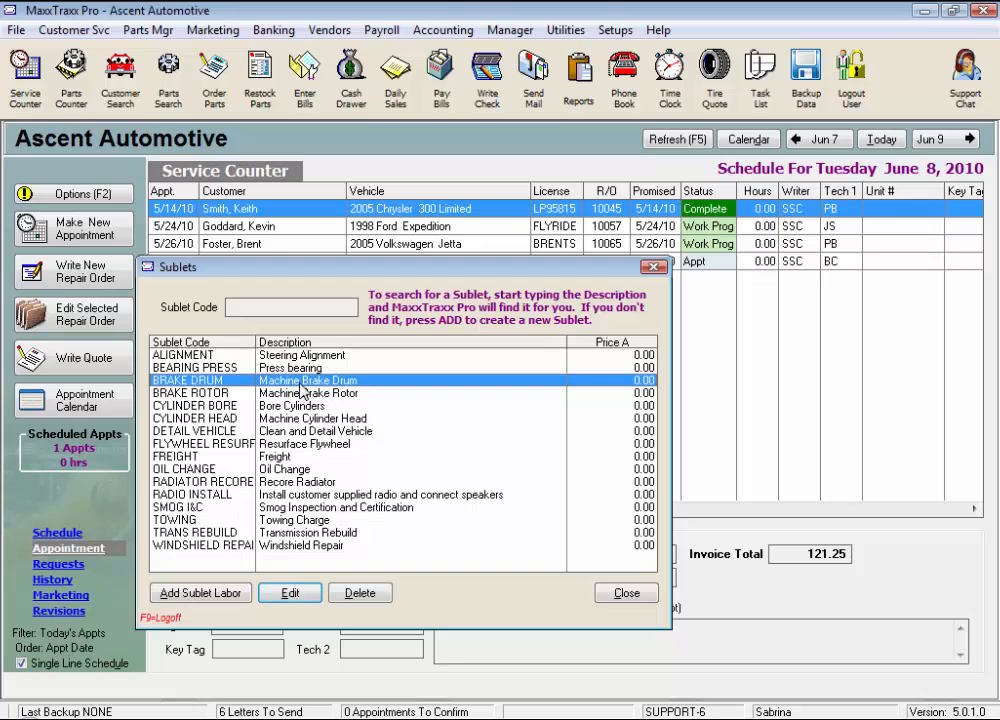
pyautogui.doubleClick(300, 387)
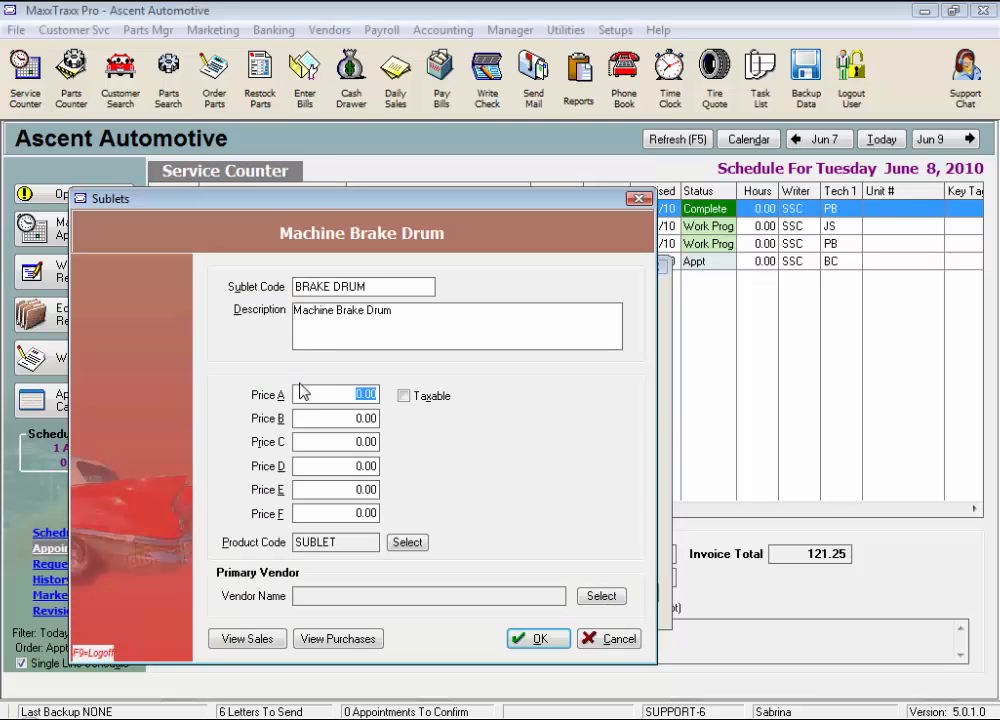
pyautogui.click(254, 647)
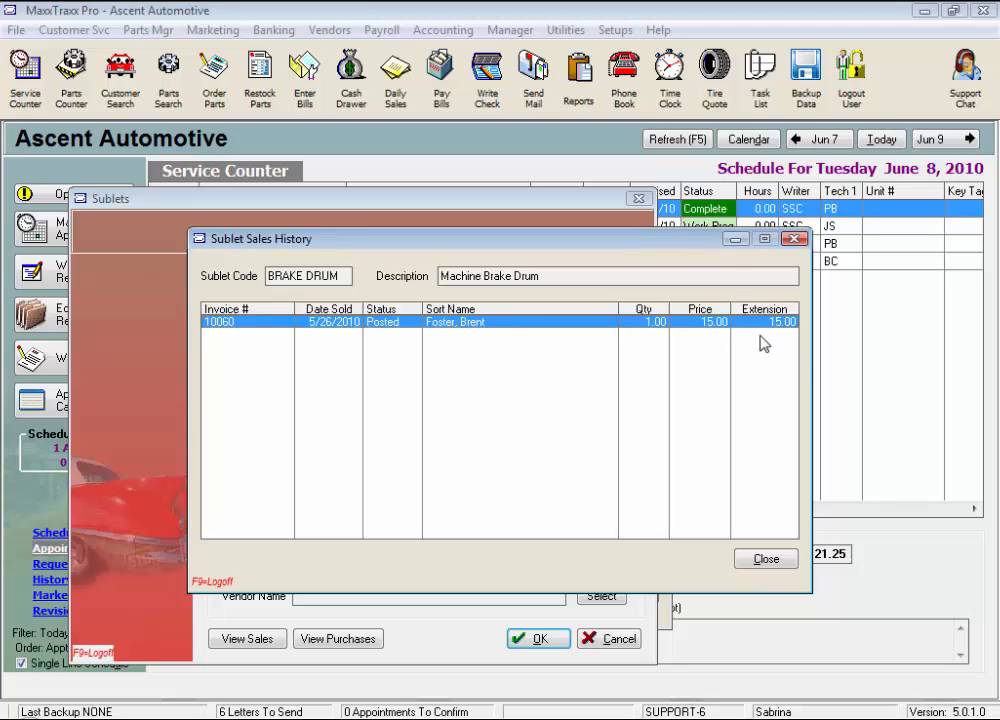
pyautogui.click(767, 559)
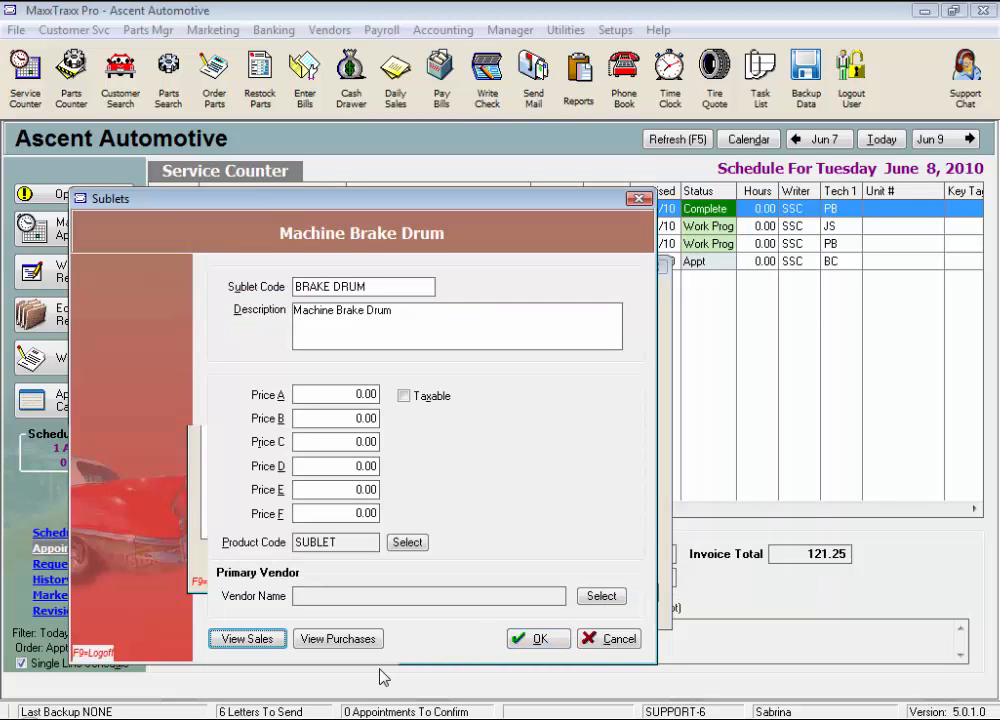
pyautogui.click(339, 648)
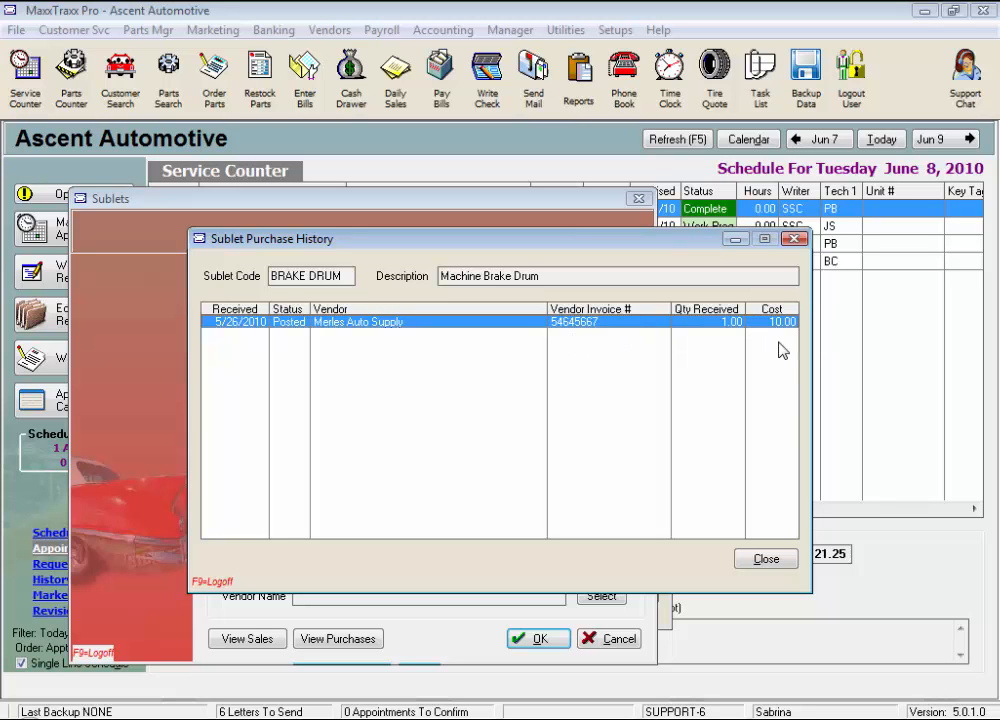
pyautogui.click(778, 562)
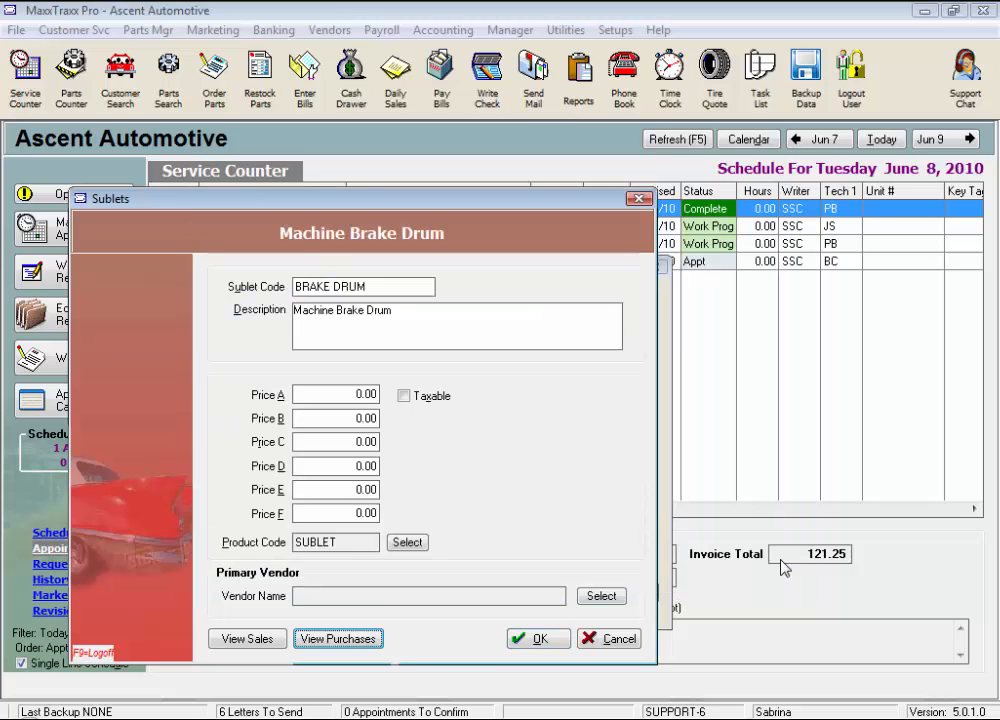
pyautogui.click(628, 641)
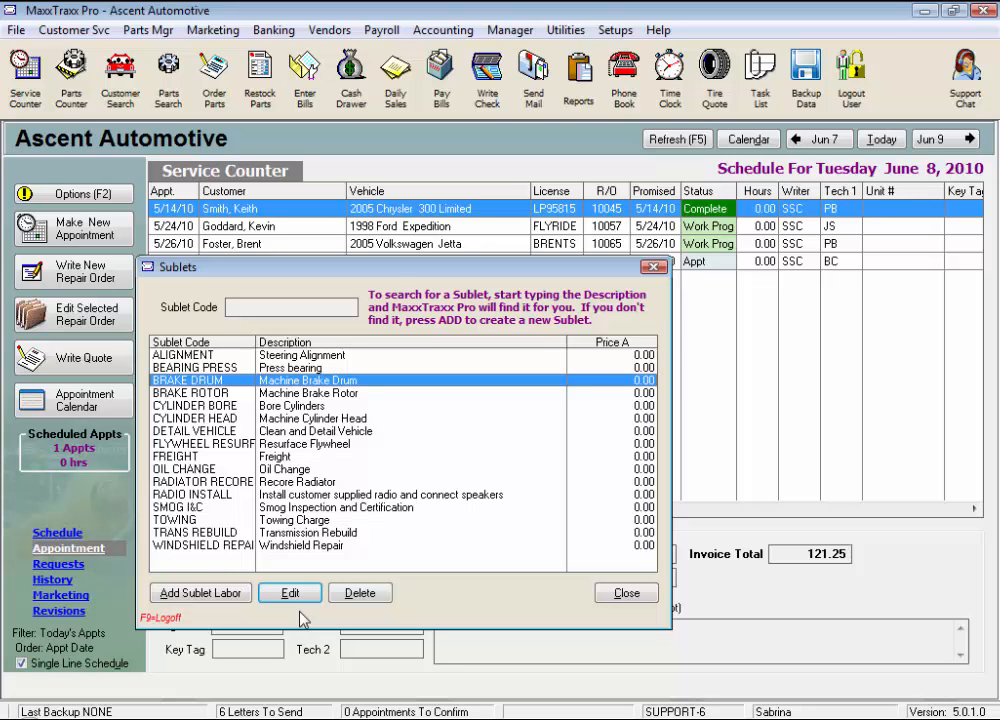
pyautogui.click(627, 594)
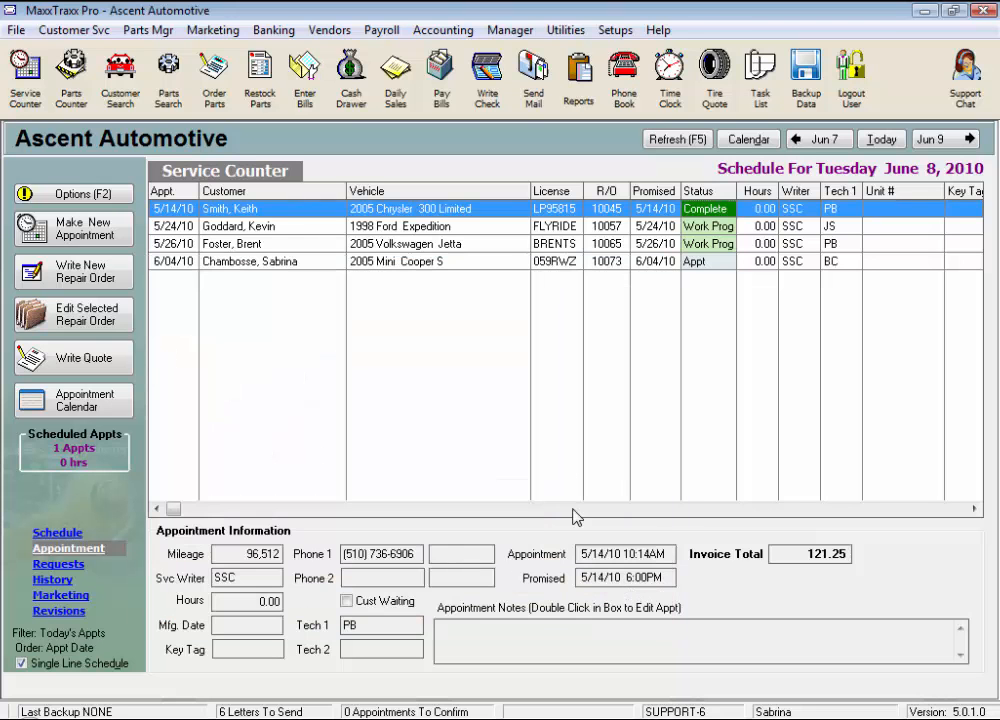
# Open the 2005 Mini Cooper S repair order, view the sublet list and blank new-sublet form for its Sublet Labor line, and close the order
pyautogui.doubleClick(440, 261)
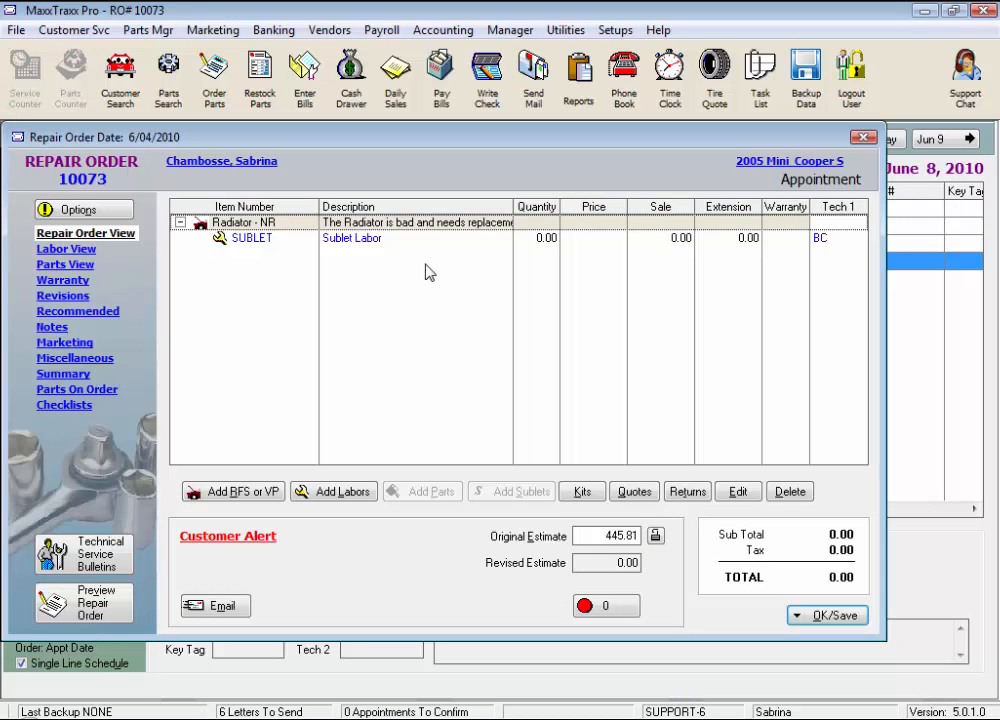
pyautogui.click(375, 241)
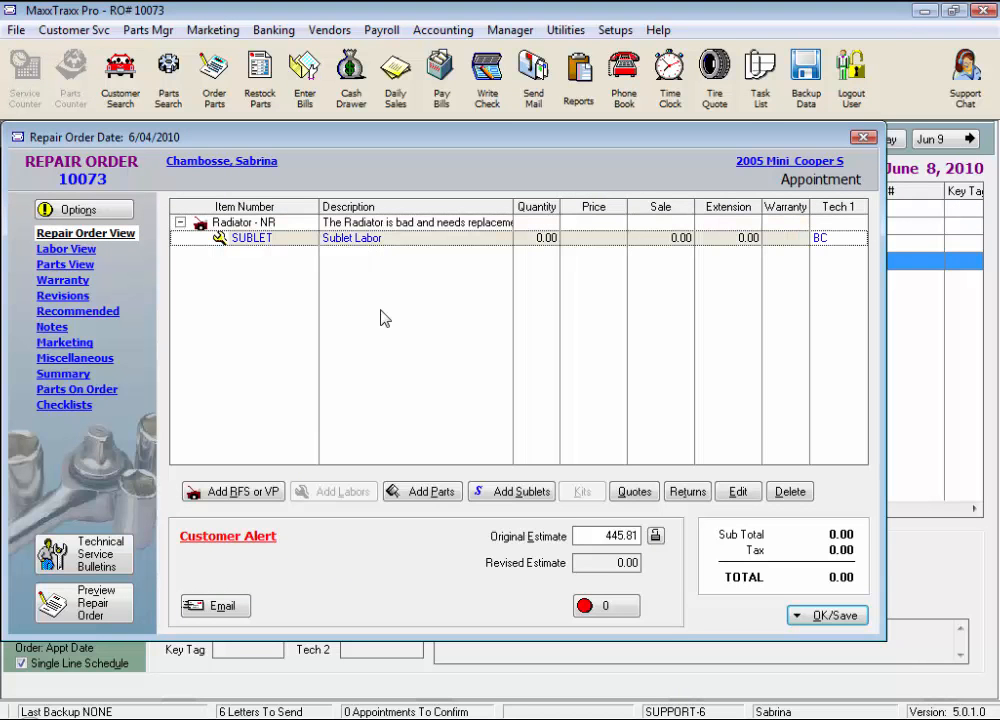
pyautogui.click(497, 493)
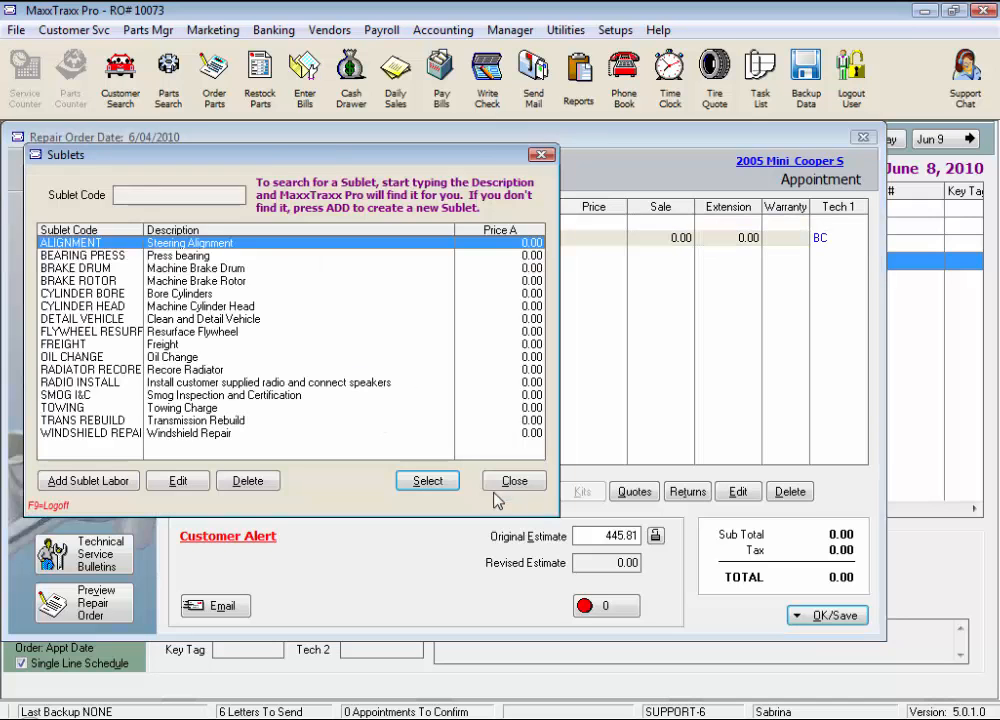
pyautogui.click(110, 490)
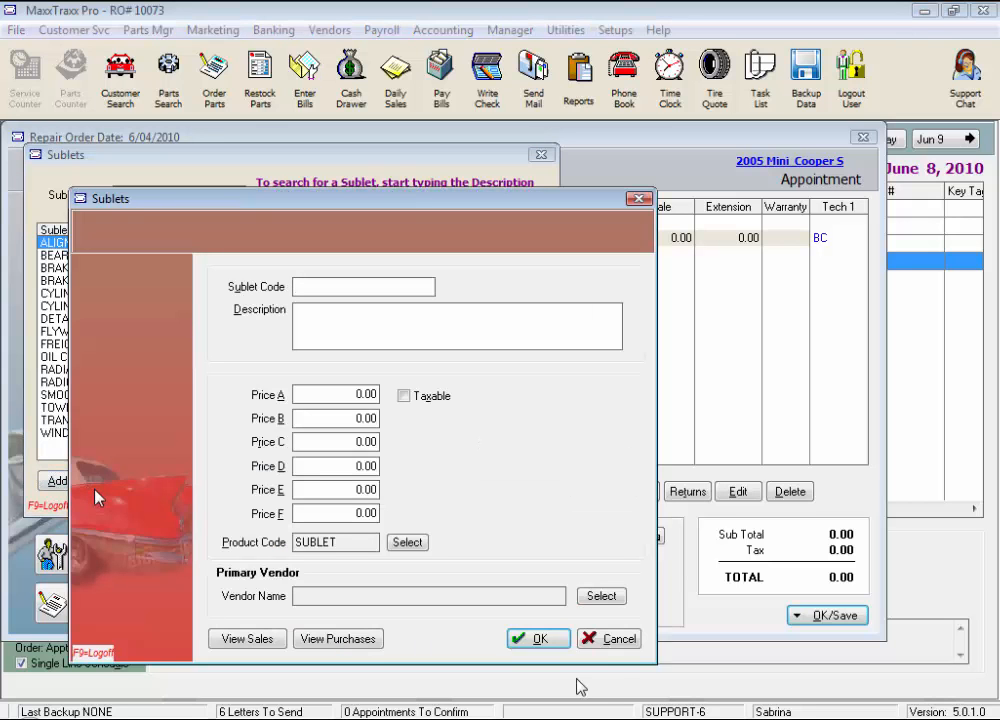
pyautogui.click(613, 639)
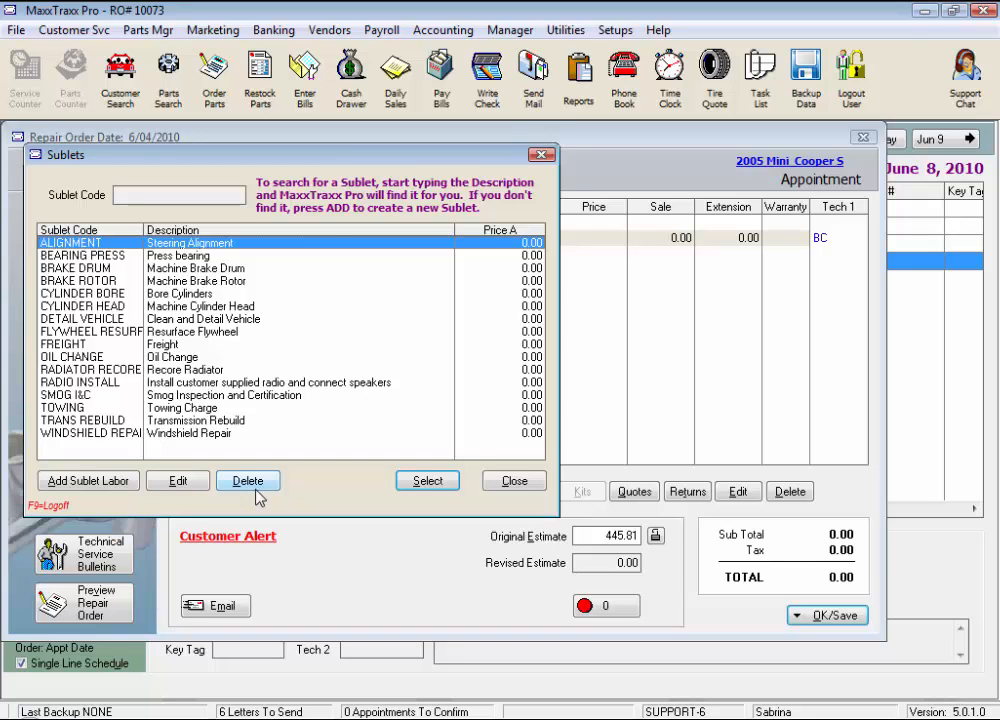
pyautogui.click(513, 482)
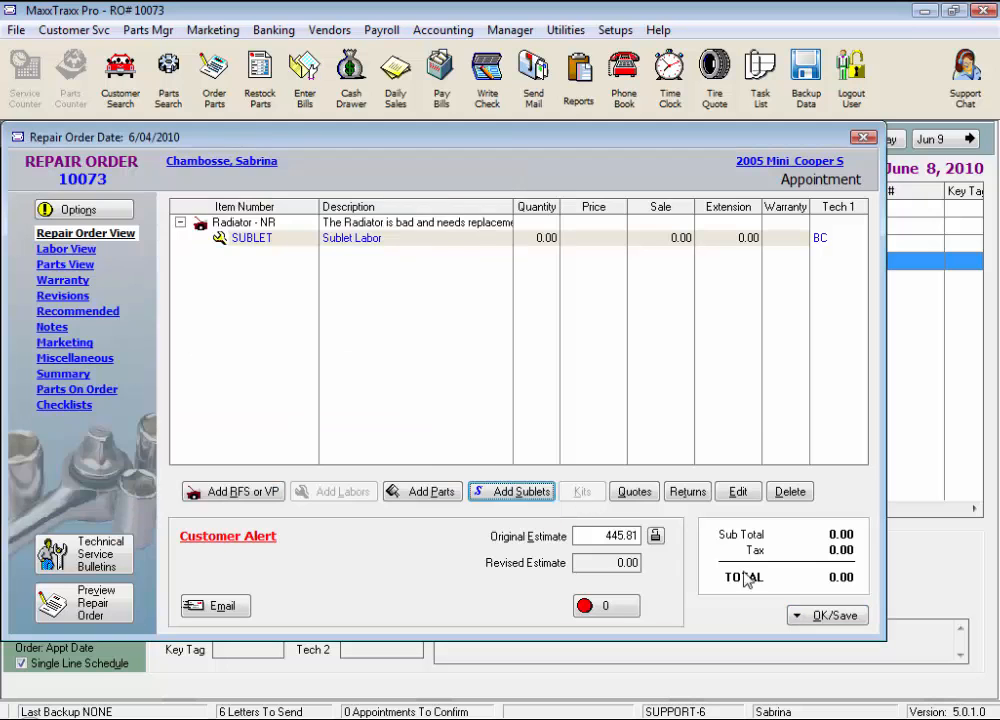
pyautogui.click(818, 622)
pyautogui.click(650, 449)
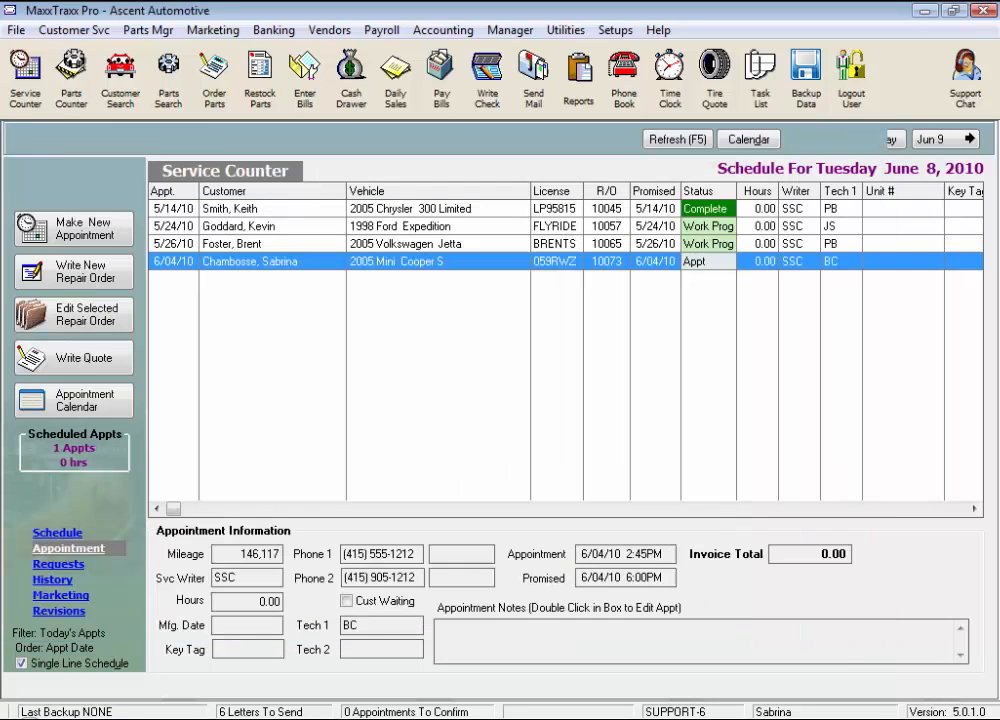